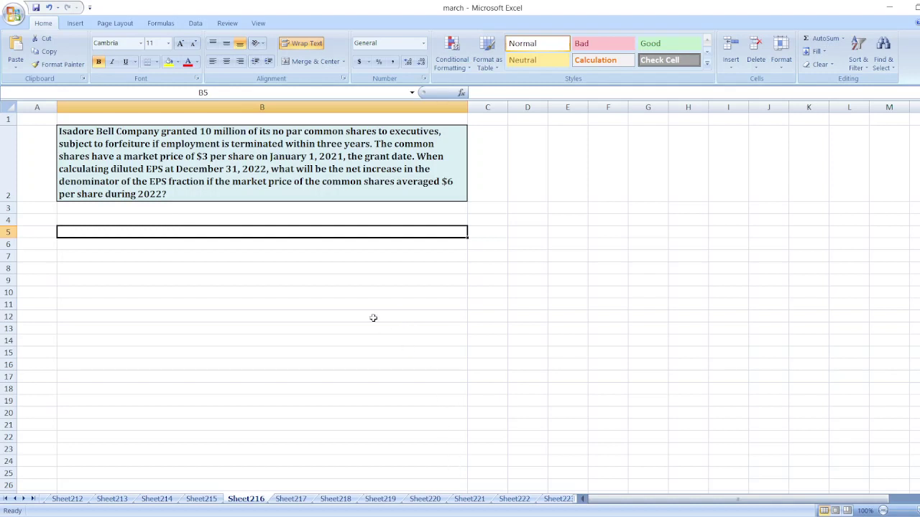
# Enter 'Total Compensation for the Award = 10,000,000*3 = 30,000,000 = 30 million' in B5
pyautogui.write('Total')
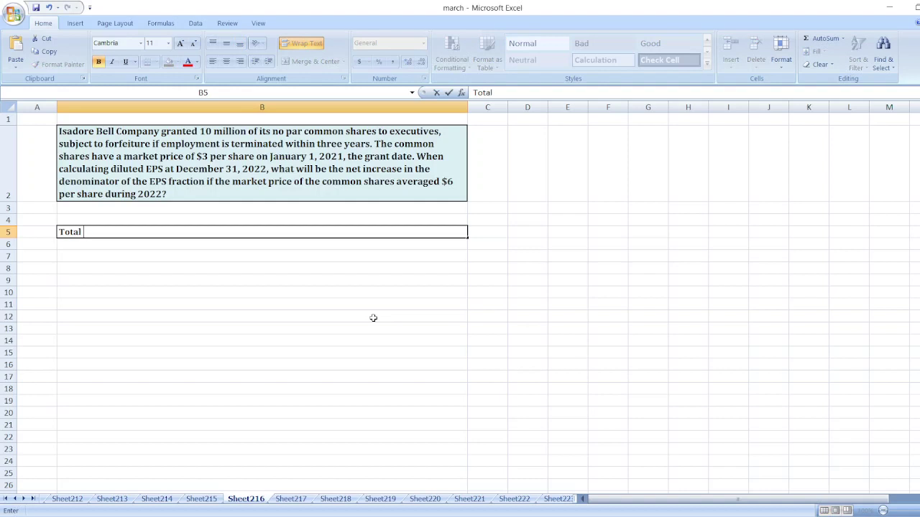
pyautogui.write(' Compensa')
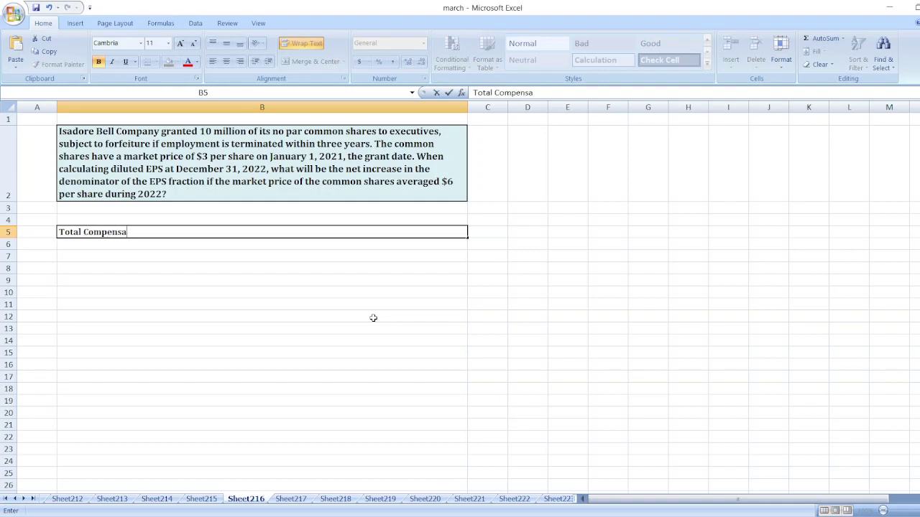
pyautogui.write('tion for the Award =')
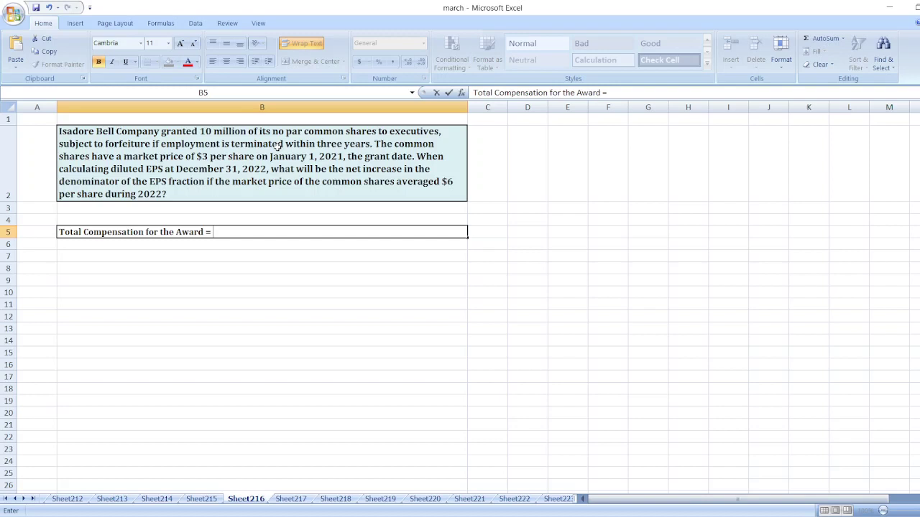
pyautogui.write(' 10,000,000')
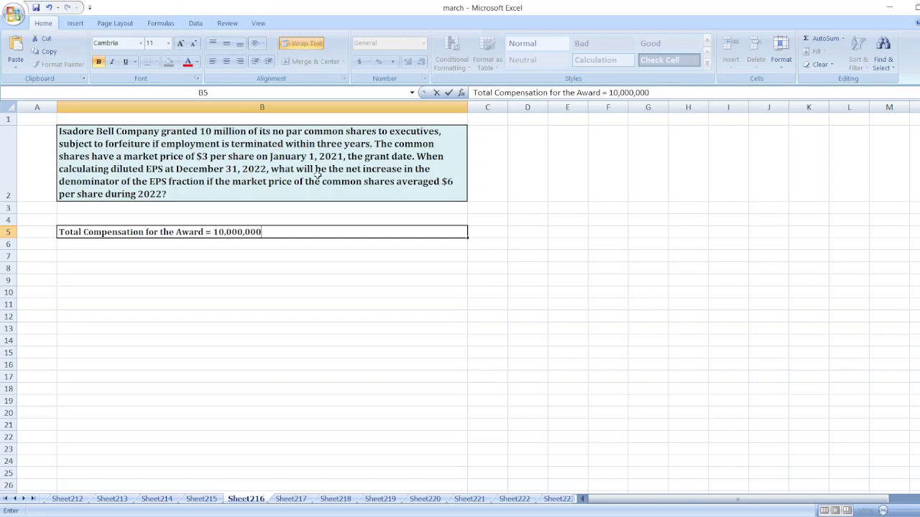
pyautogui.write('*')
pyautogui.write('3 = ')
pyautogui.write('30,')
pyautogui.write('000,000')
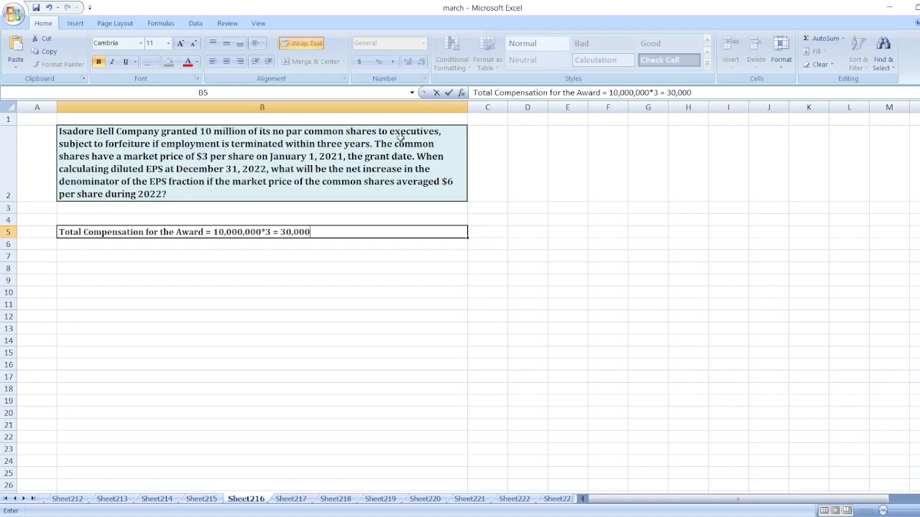
pyautogui.write(' = 30 million')
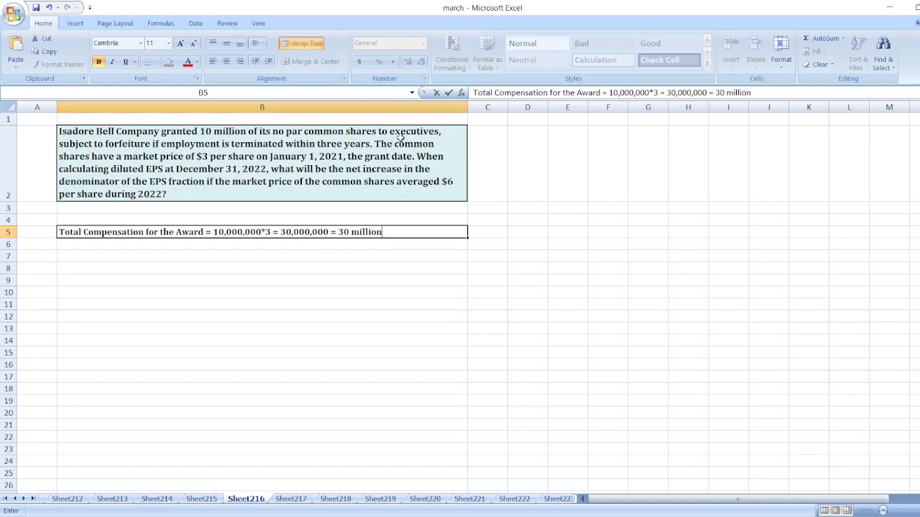
pyautogui.press('Return')
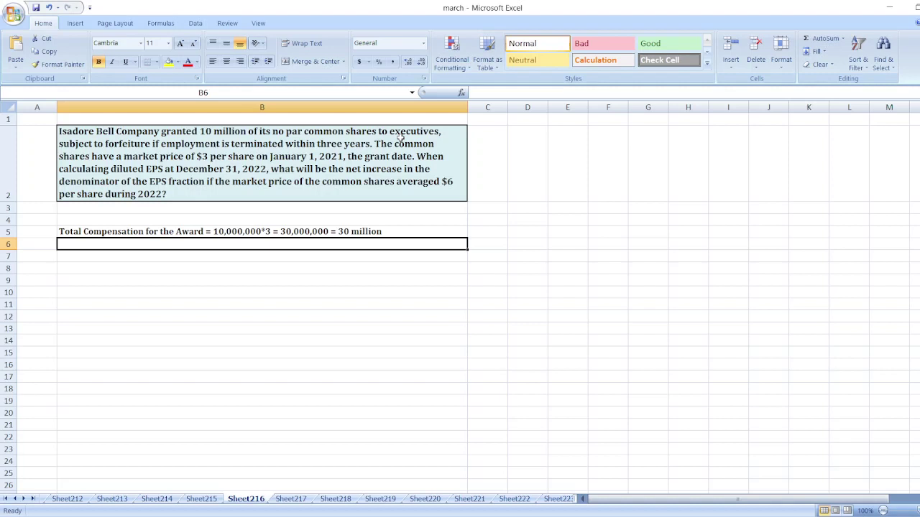
# Enter 'Vesting Period is Over 3 Years, Expensed Each Year = 30 million/3 = 10 million' in B6
pyautogui.write('Vesting')
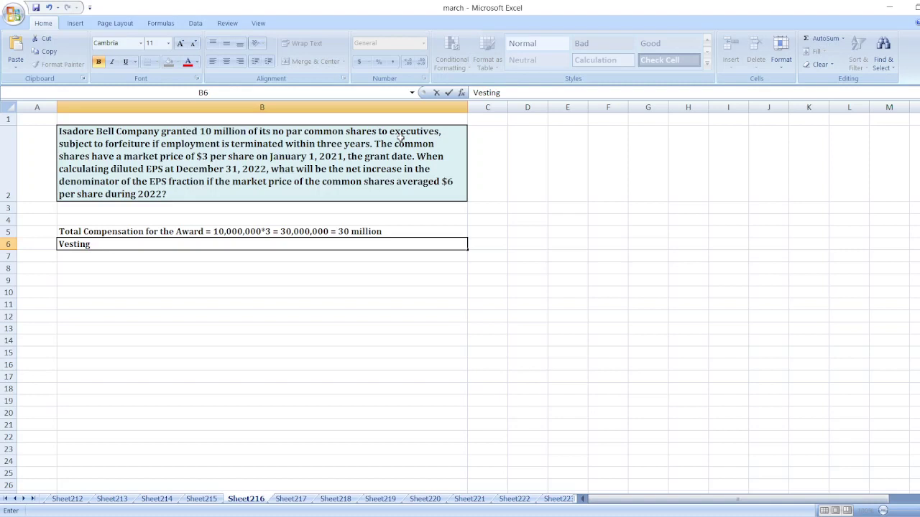
pyautogui.write(' Period is Over 3 Years')
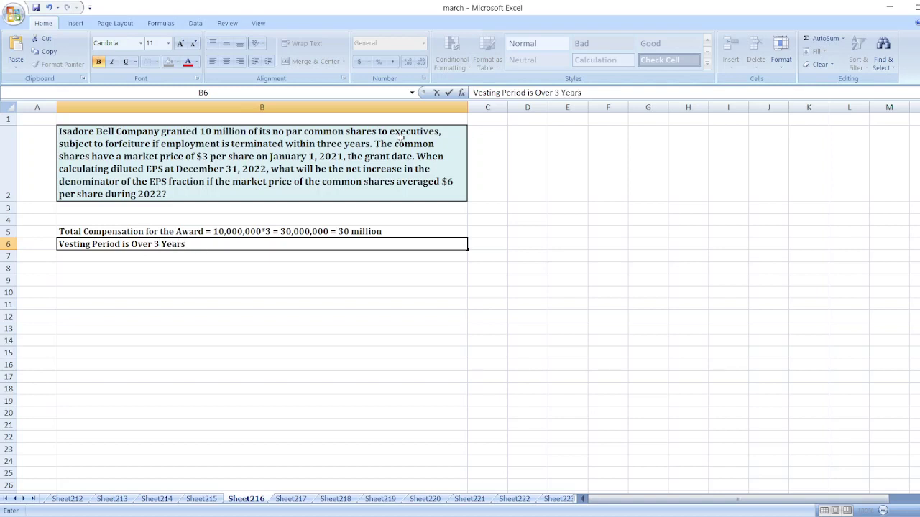
pyautogui.write(', Ea')
pyautogui.press('BackSpace')
pyautogui.press('BackSpace')
pyautogui.write('Expensed Each ')
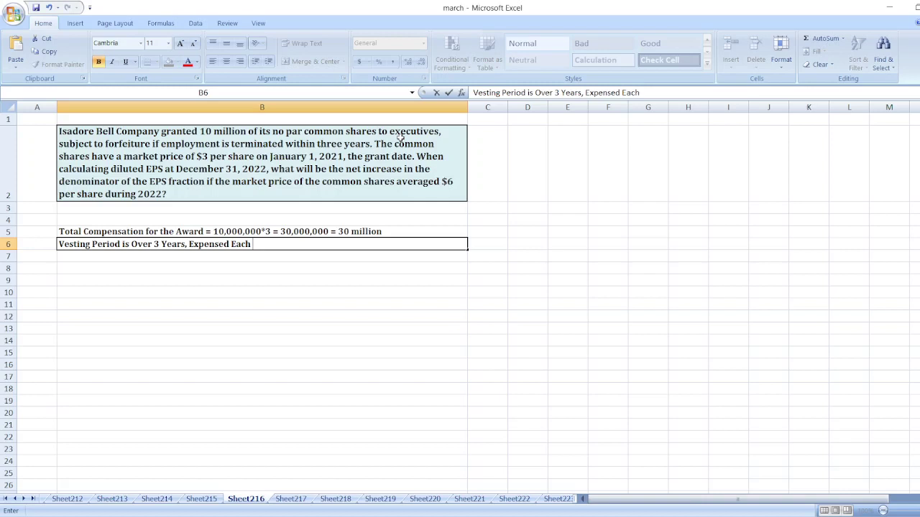
pyautogui.write('Year = 30,')
pyautogui.press('BackSpace')
pyautogui.write('million')
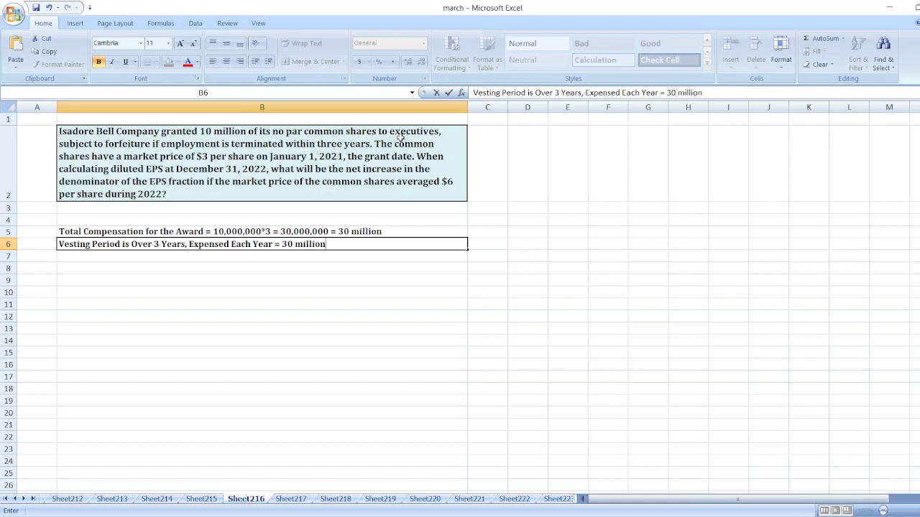
pyautogui.write('/3 = 10 million')
pyautogui.press('Return')
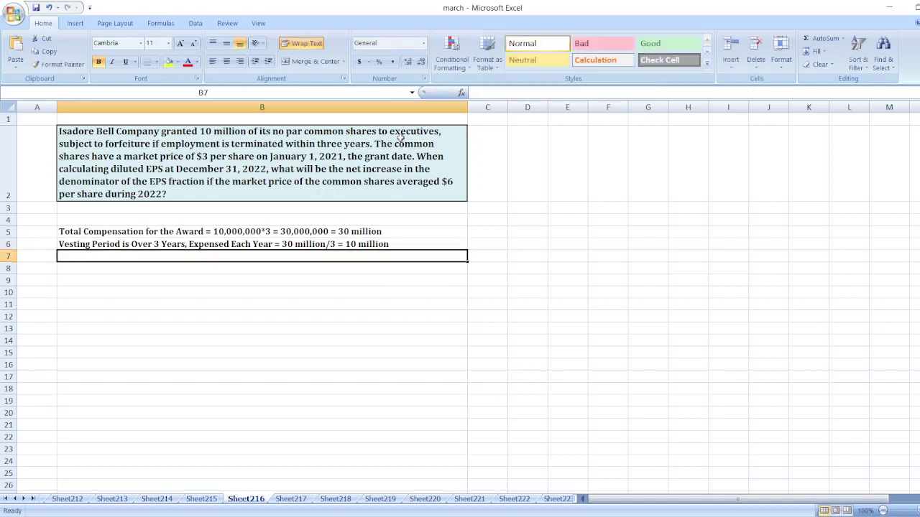
# Type 'Assume, Purchase of Treasury Stock = 10 million/$6 =' into B7, fixing the 'million' typo
pyautogui.write('Ass')
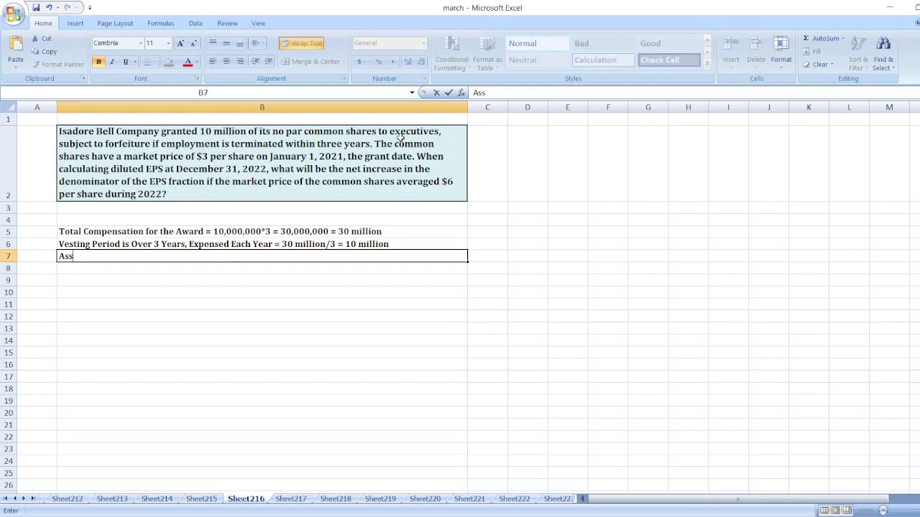
pyautogui.write('ume, Purchase of ')
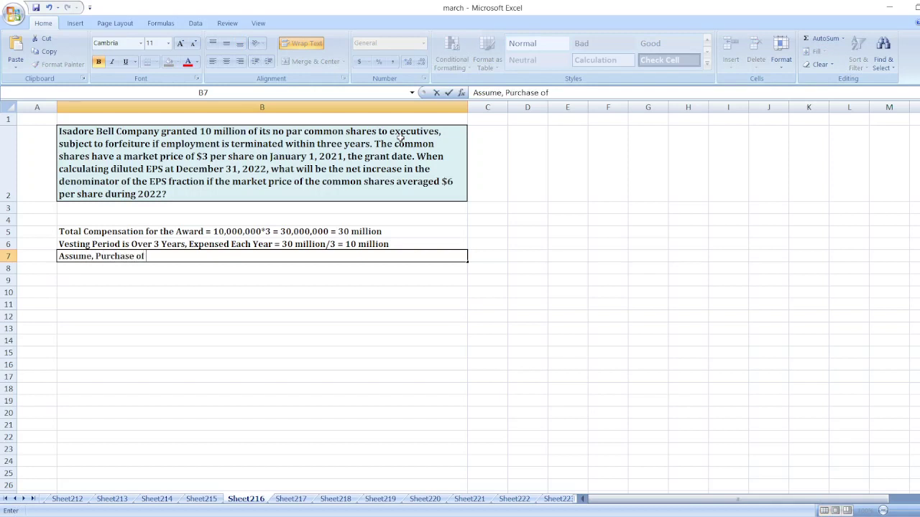
pyautogui.write('Treasury Stock =')
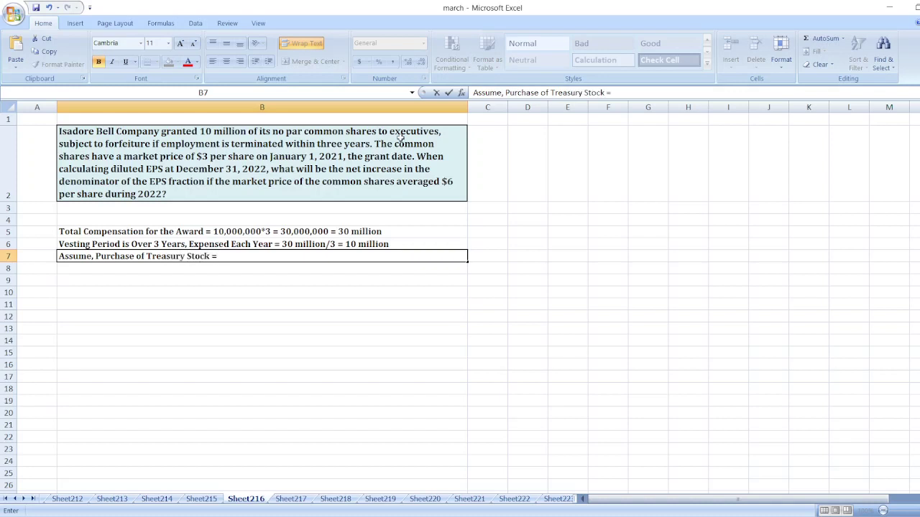
pyautogui.write(' 10 milliom')
pyautogui.press('BackSpace')
pyautogui.write('n/')
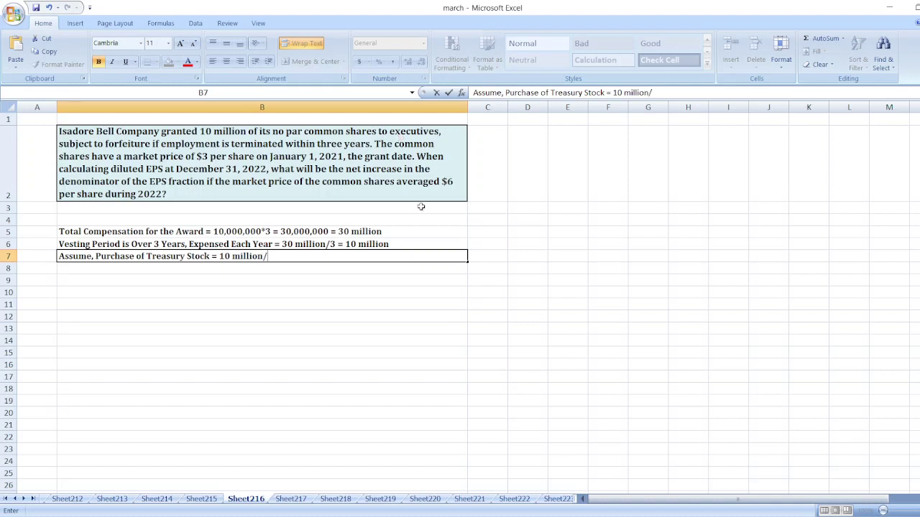
pyautogui.write('$6 =')
# Calculate =10000000/6 in I13 and apply Comma Style so it shows 1,666,666.67
pyautogui.click(714, 332)
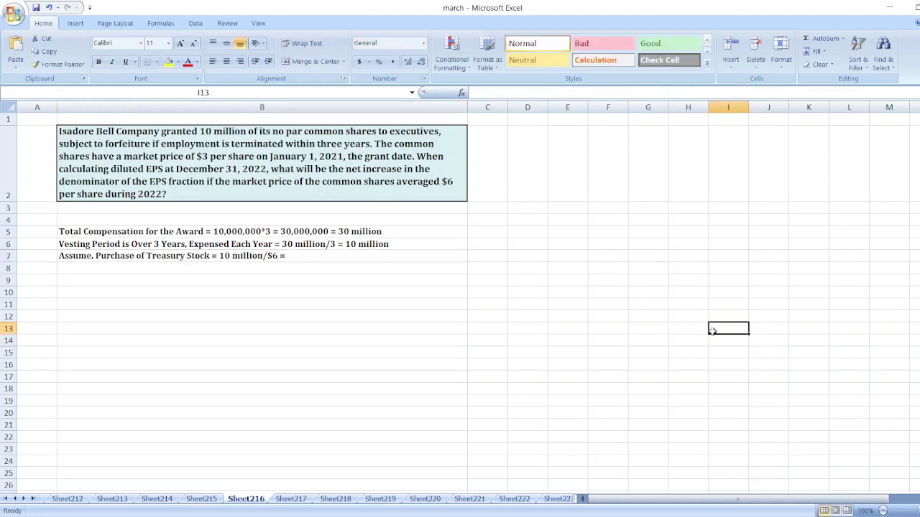
pyautogui.write('=10000')
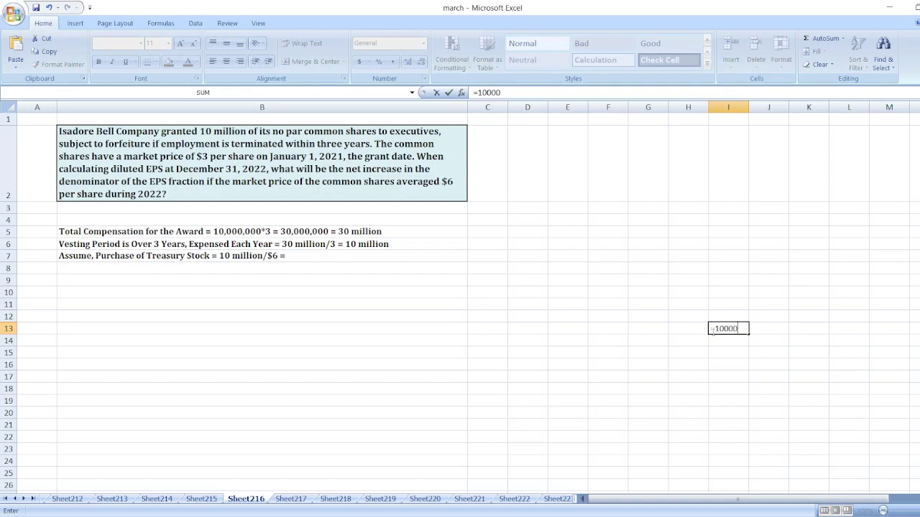
pyautogui.write('000/6')
pyautogui.press('Return')
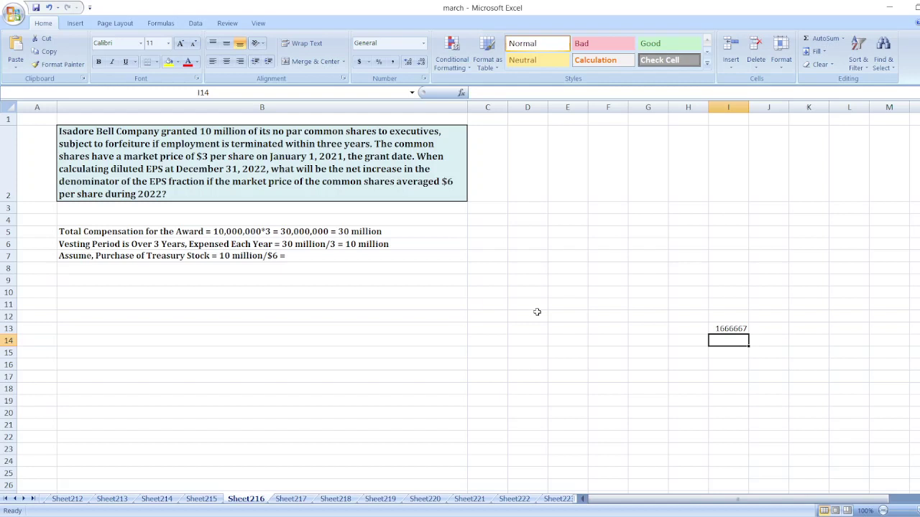
pyautogui.click(746, 330)
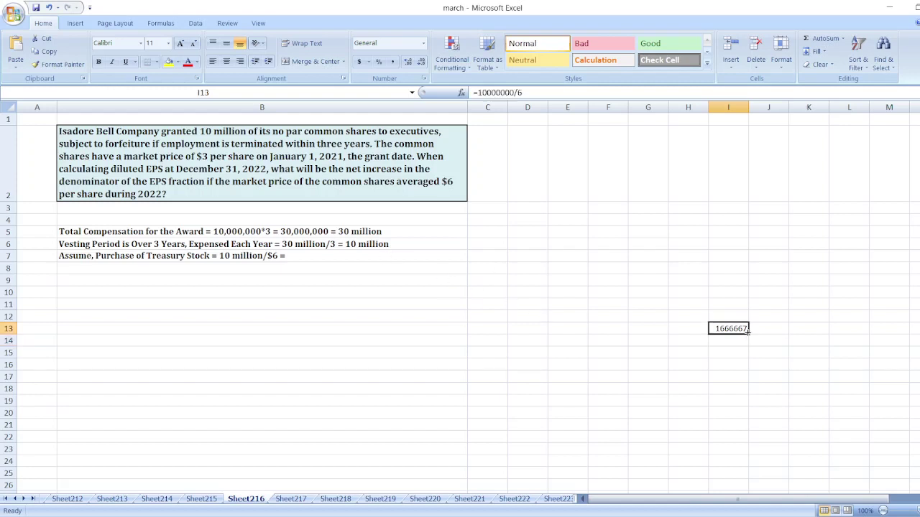
pyautogui.click(392, 62)
pyautogui.click(363, 258)
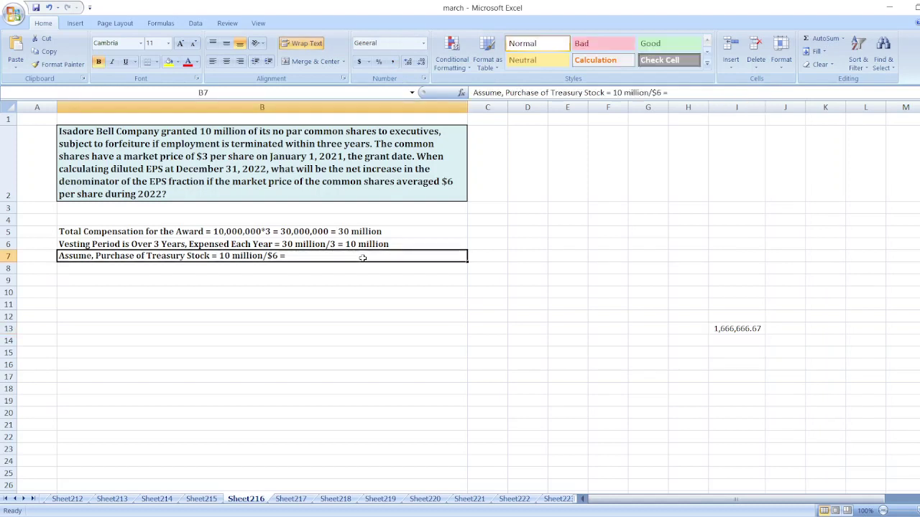
# Append '1,666,666.67 shares' to the treasury stock line in B7
pyautogui.doubleClick(334, 256)
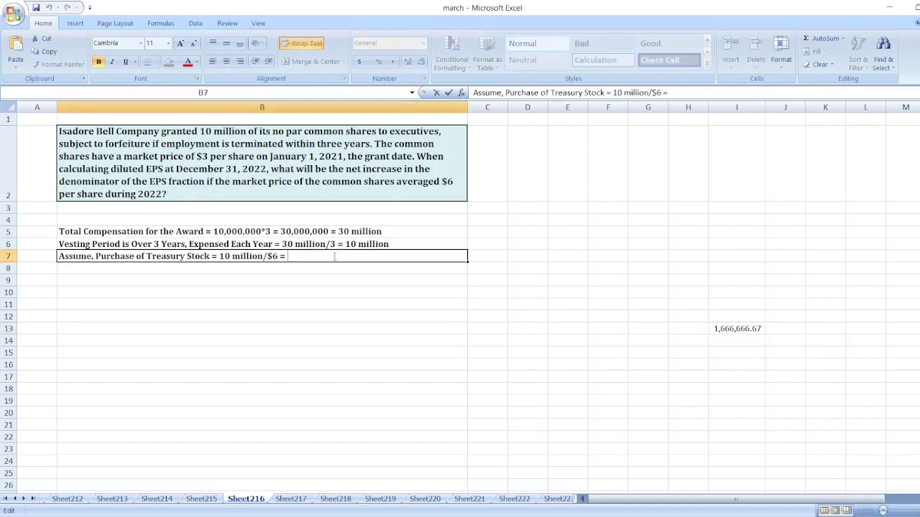
pyautogui.write('1,666,666.67')
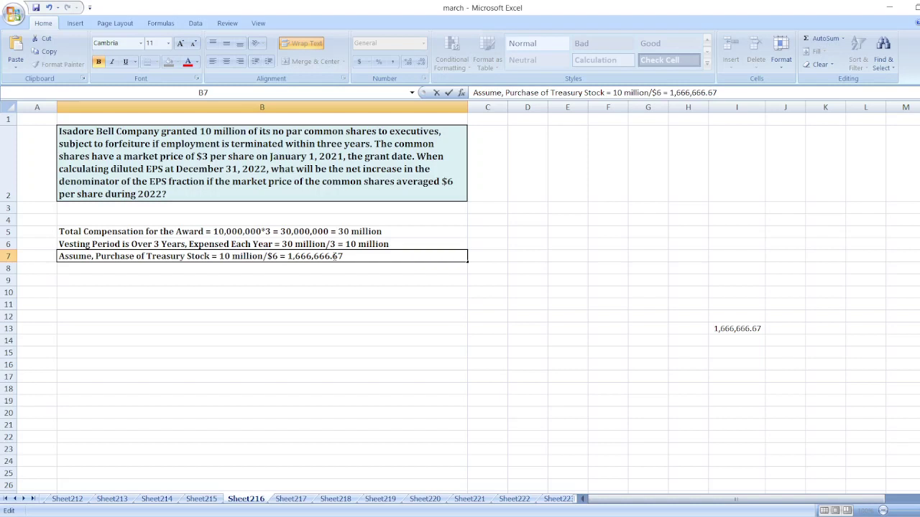
pyautogui.write(' shares')
pyautogui.press('Return')
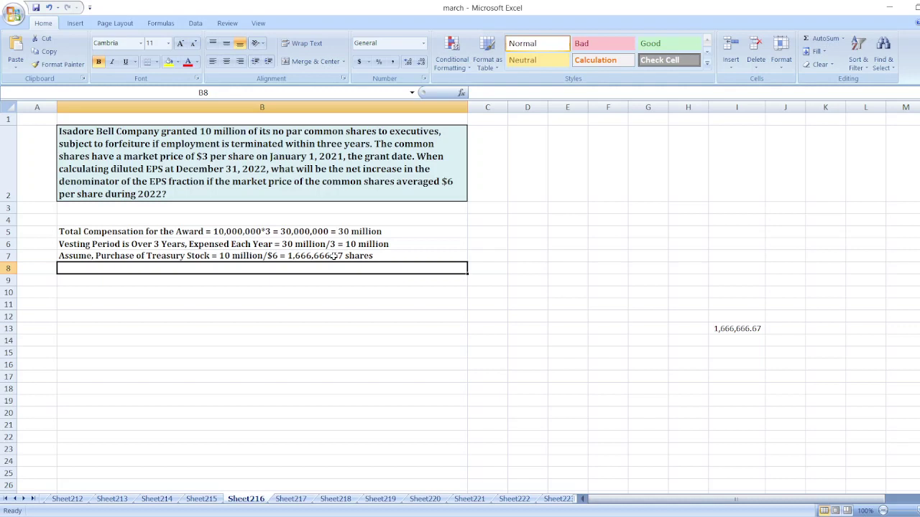
# Type 'Net increase in the Denominator =' into B8
pyautogui.write('Net incre')
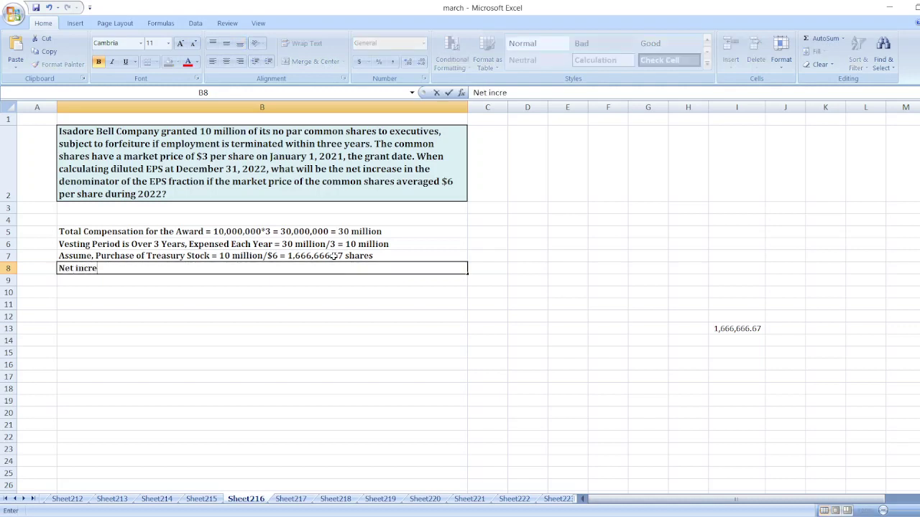
pyautogui.write('ase in the Denomin')
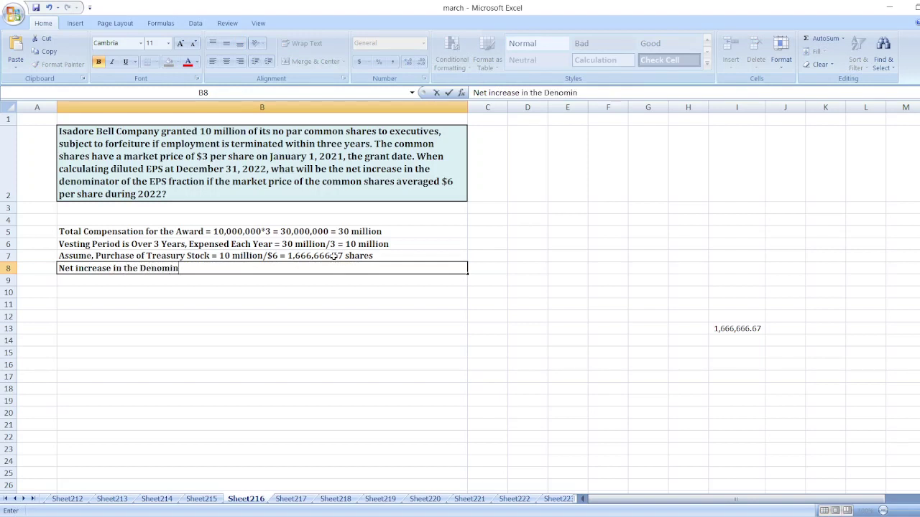
pyautogui.write('ator =')
# Enter =10000000-I13 in I14, giving 8,333,333.33
pyautogui.click(736, 342)
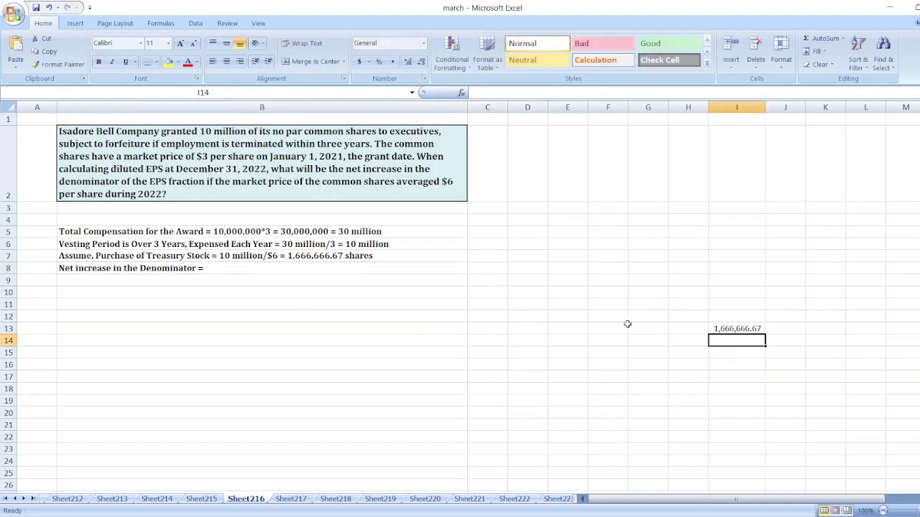
pyautogui.write('=1000000')
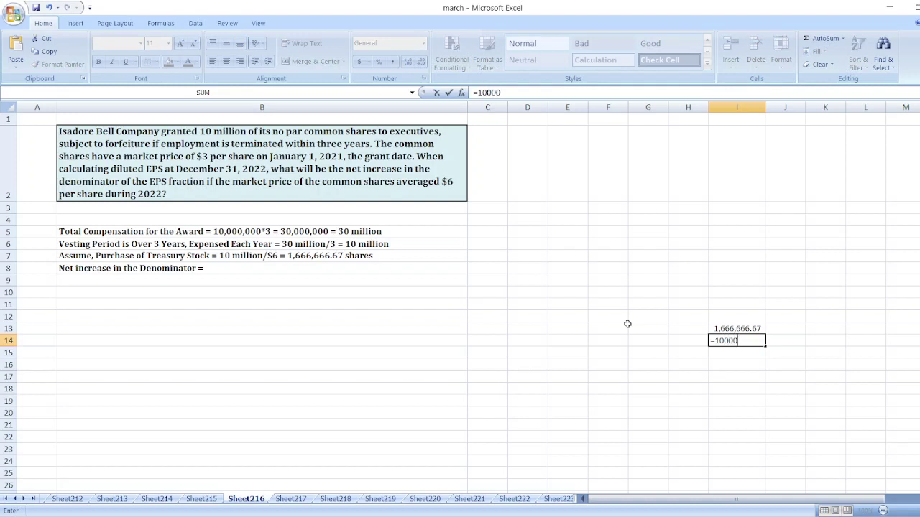
pyautogui.write('0-I13')
pyautogui.press('Return')
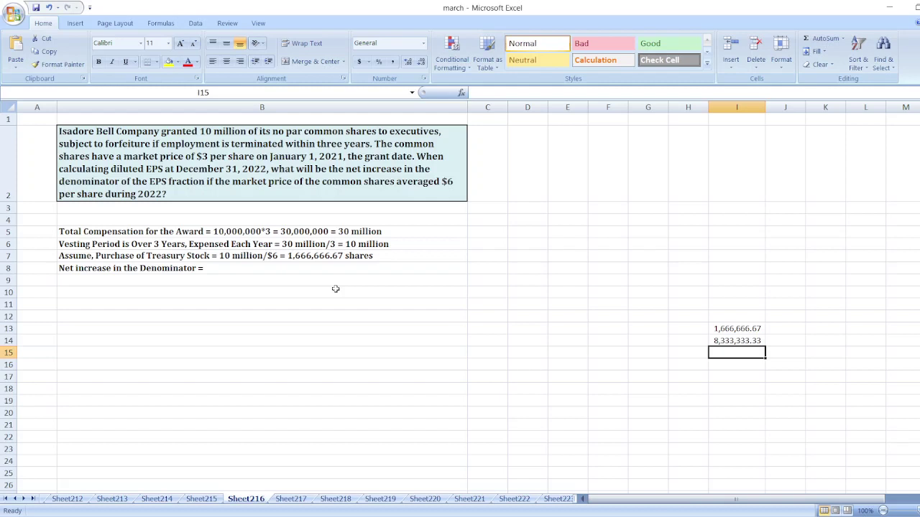
# Append '8,333,333.33 or 8,333,333 shares or 8.3 millions' to the B8 net increase line
pyautogui.click(319, 270)
pyautogui.doubleClick(301, 268)
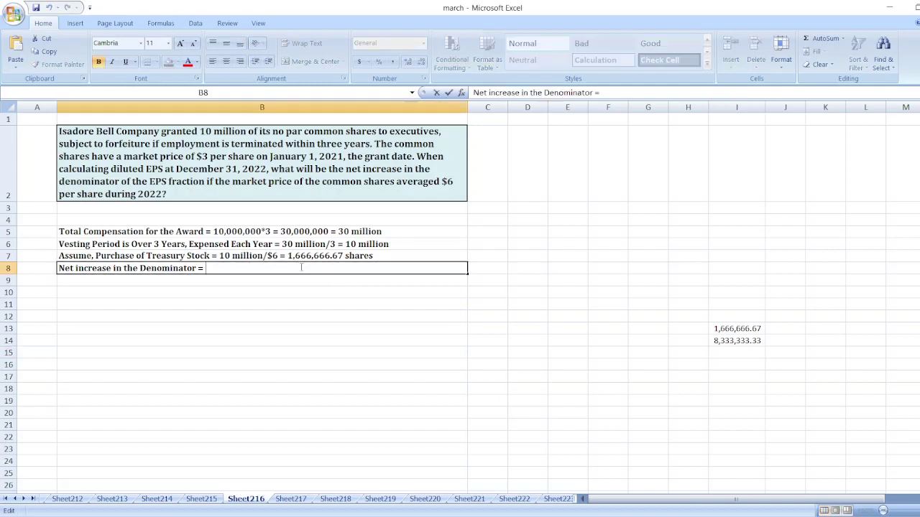
pyautogui.write('8,333,333.33')
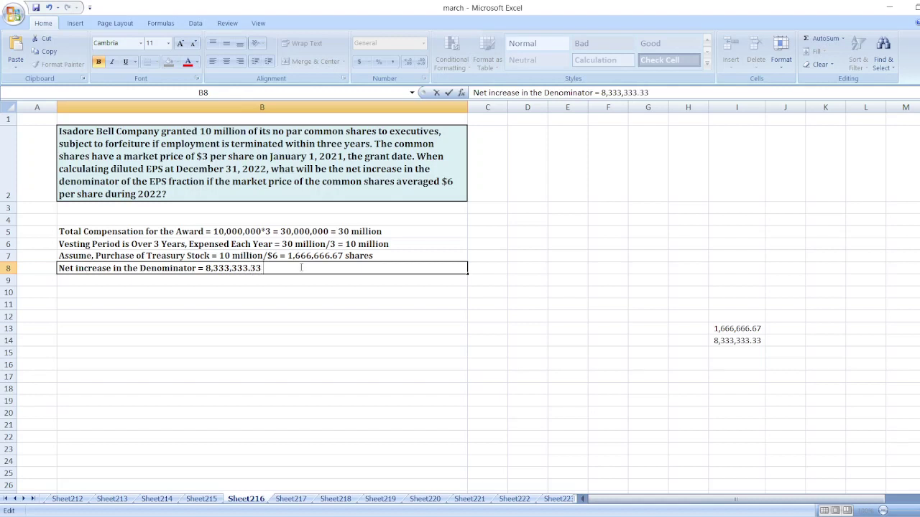
pyautogui.write('or 8,333,333')
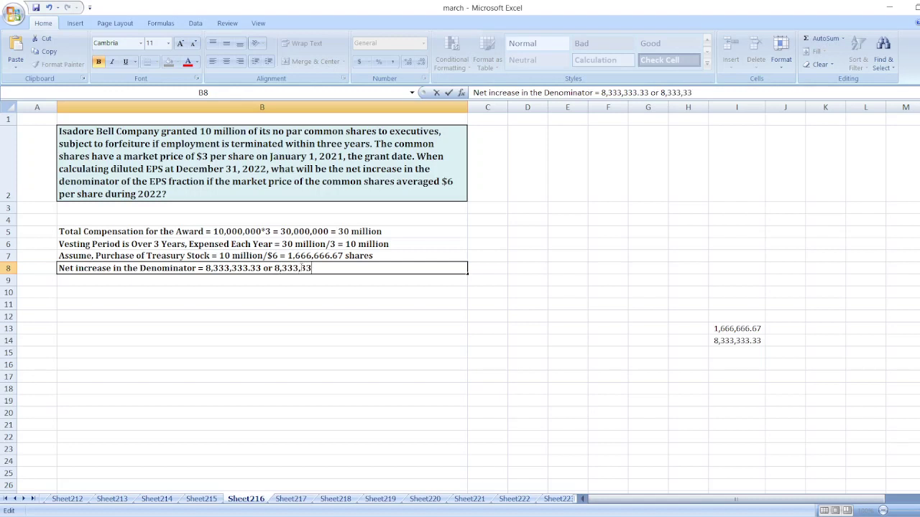
pyautogui.write(' shares')
pyautogui.write('or 8.3 millions')
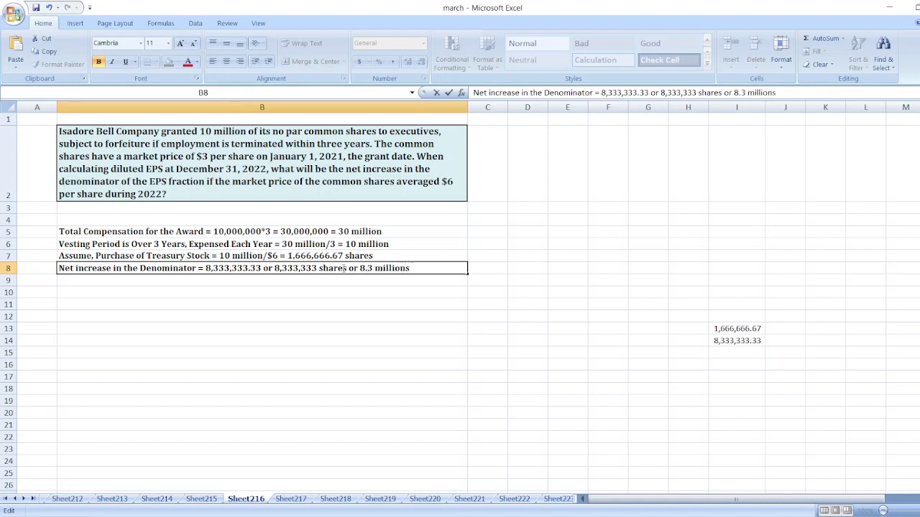
pyautogui.press('Return')
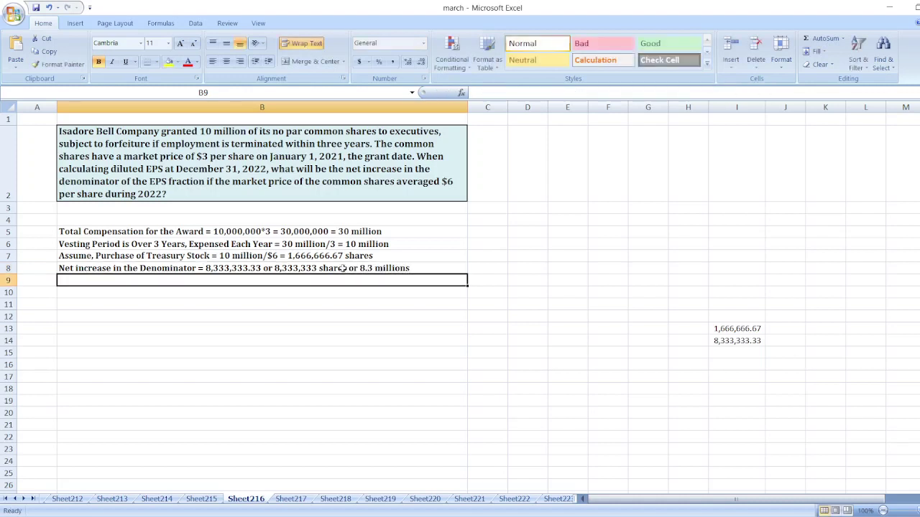